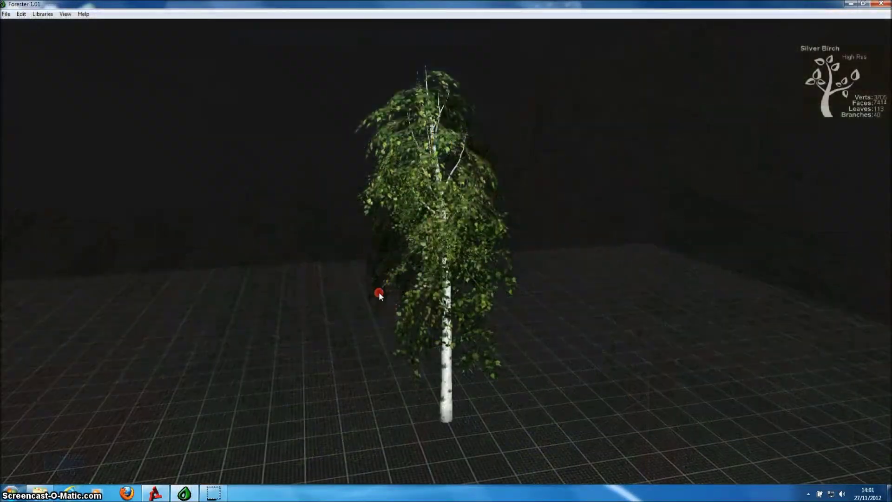
# Start exporting the silver birch with the high-res model, collision mesh, custom LODs and Export for Torque 3D enabled.
pyautogui.moveTo(375, 295); pyautogui.dragTo(283, 305)
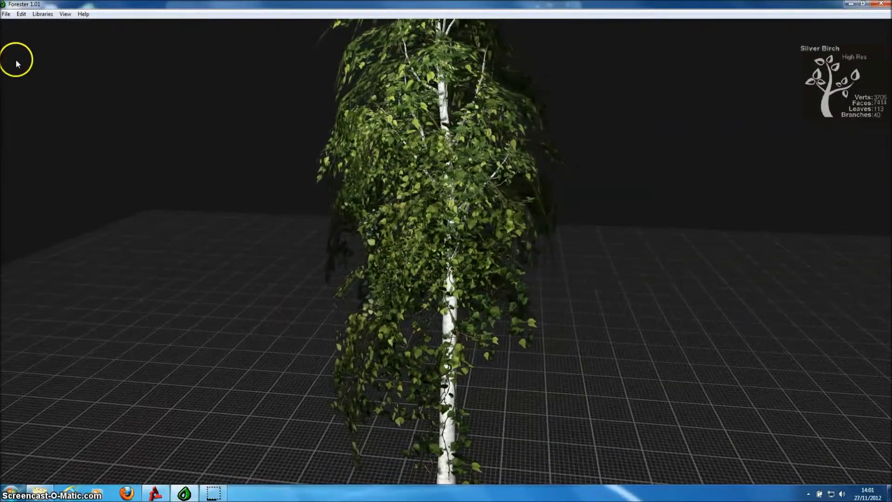
pyautogui.click(6, 13)
pyautogui.click(22, 72)
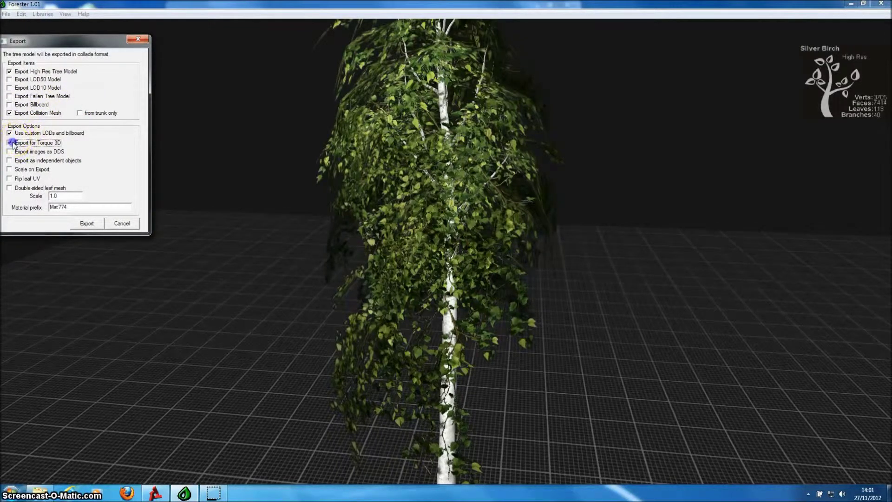
pyautogui.click(87, 223)
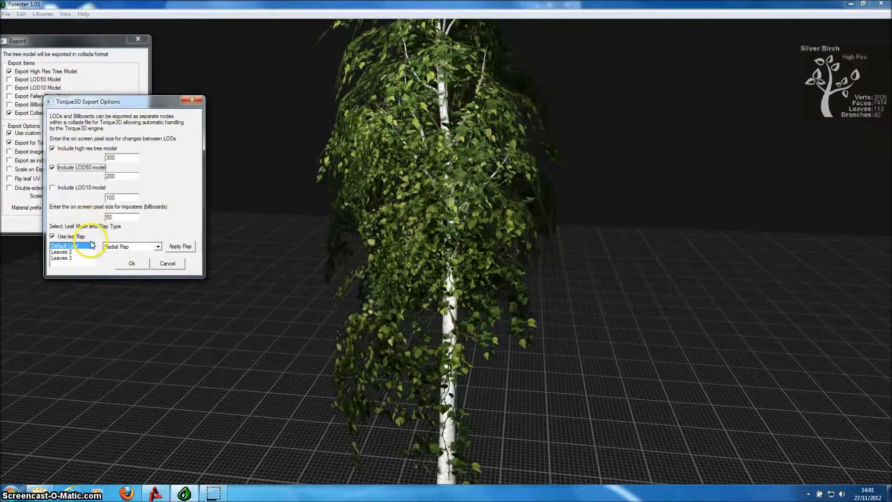
# Enable leaf flap and apply Length Flap to the Default Leaf, Leaves 2 and Leaves 3 meshes.
pyautogui.click(52, 237)
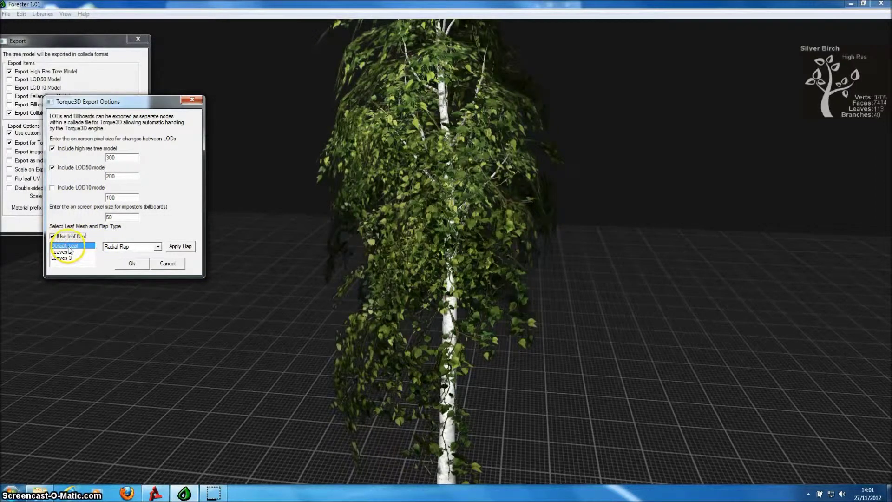
pyautogui.click(158, 247)
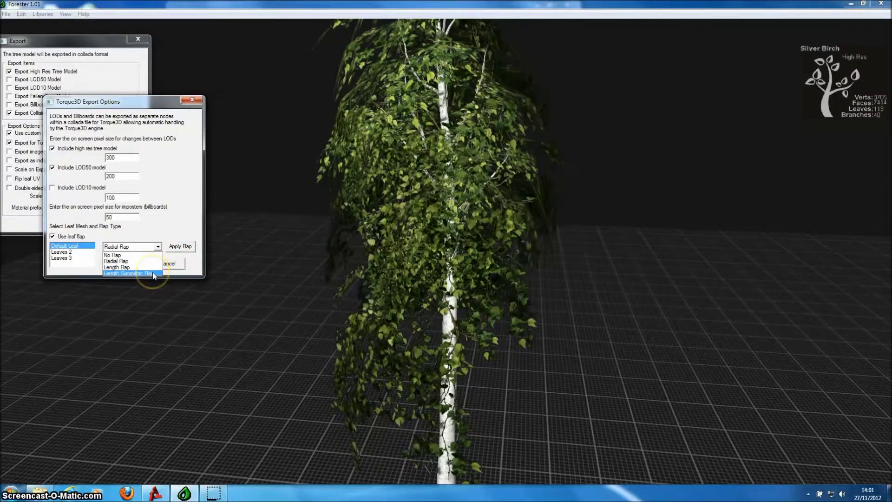
pyautogui.click(150, 268)
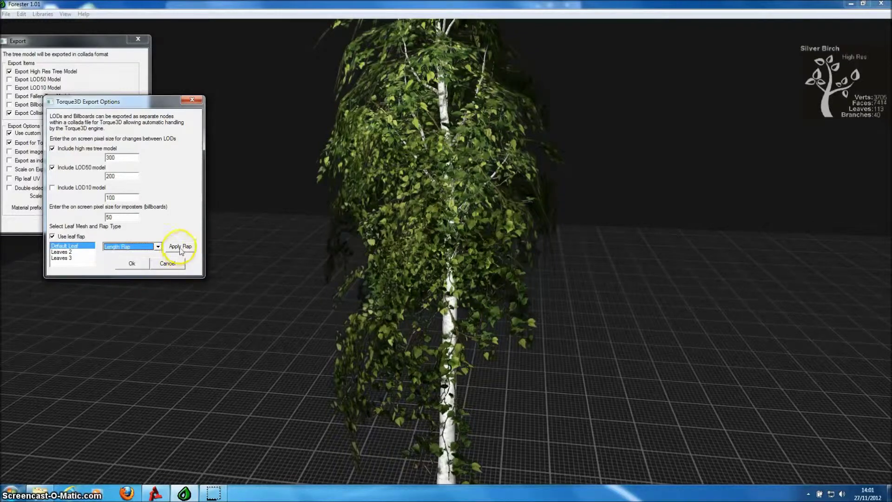
pyautogui.click(180, 248)
pyautogui.click(78, 252)
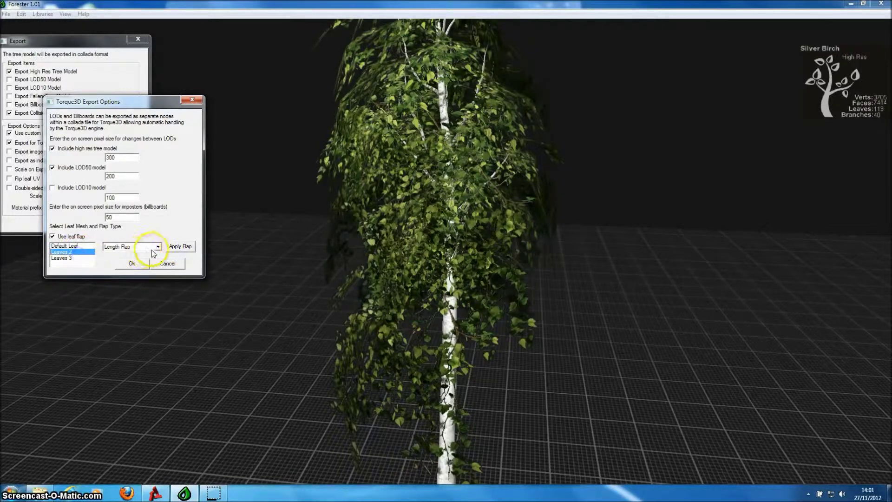
pyautogui.click(158, 247)
pyautogui.click(150, 268)
pyautogui.click(180, 246)
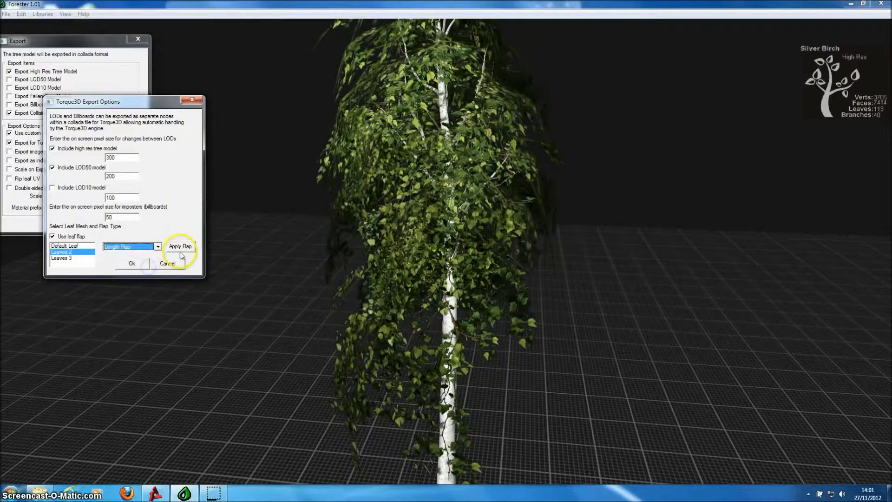
pyautogui.click(62, 257)
pyautogui.click(149, 249)
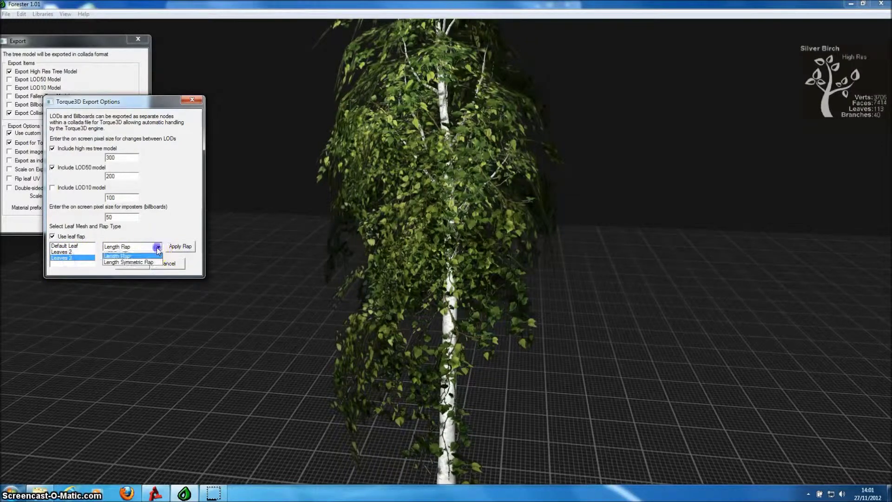
pyautogui.click(138, 269)
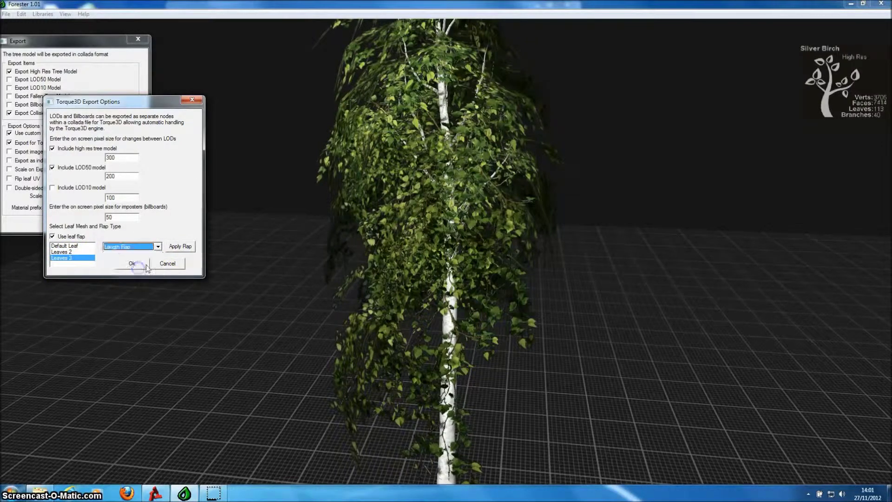
pyautogui.click(180, 247)
# Accept the Torque3D export options and name the tree's new export directory birch.
pyautogui.click(138, 266)
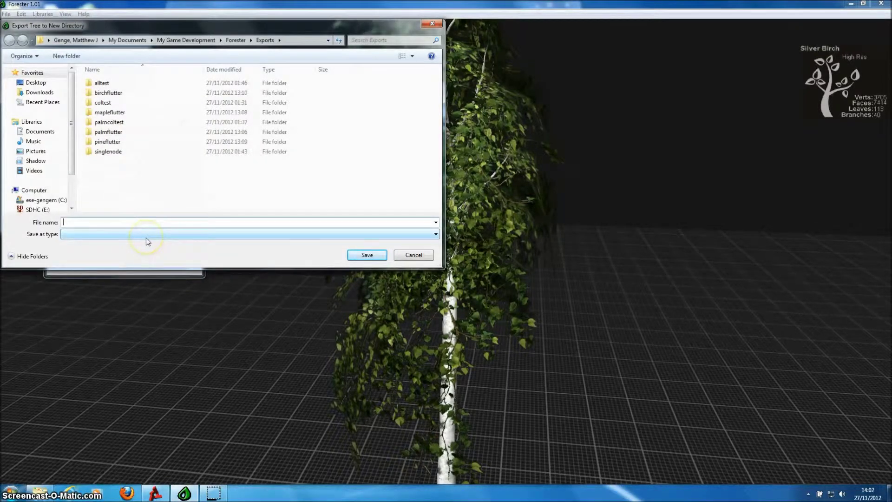
pyautogui.write('birch')
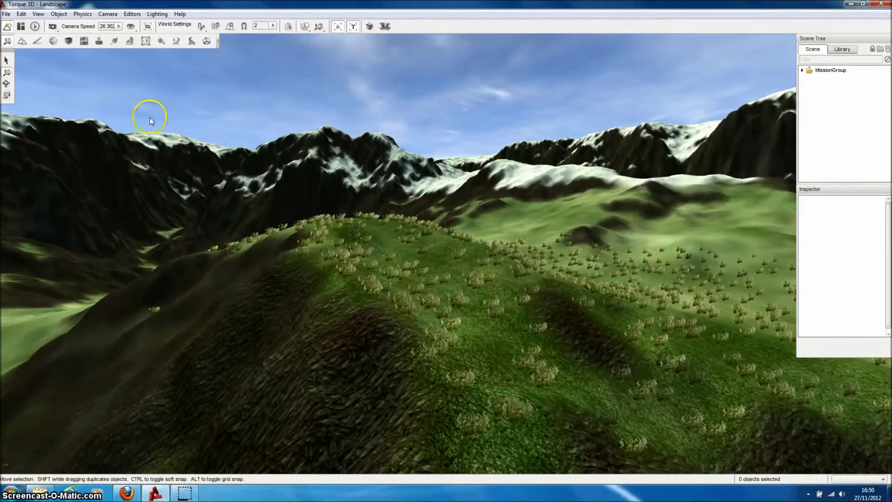
# In Torque 3D's Forest Editor, add birchflutter.dae from the birchflutter folder as a new forest mesh.
pyautogui.click(114, 42)
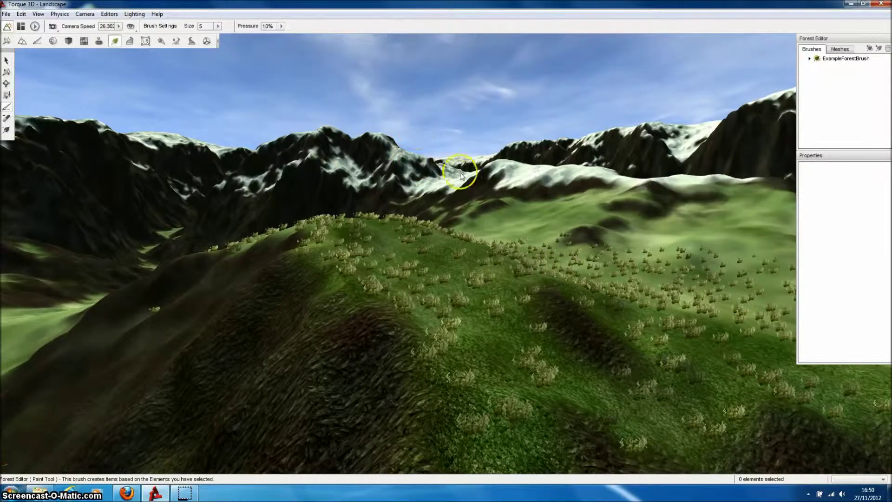
pyautogui.click(841, 49)
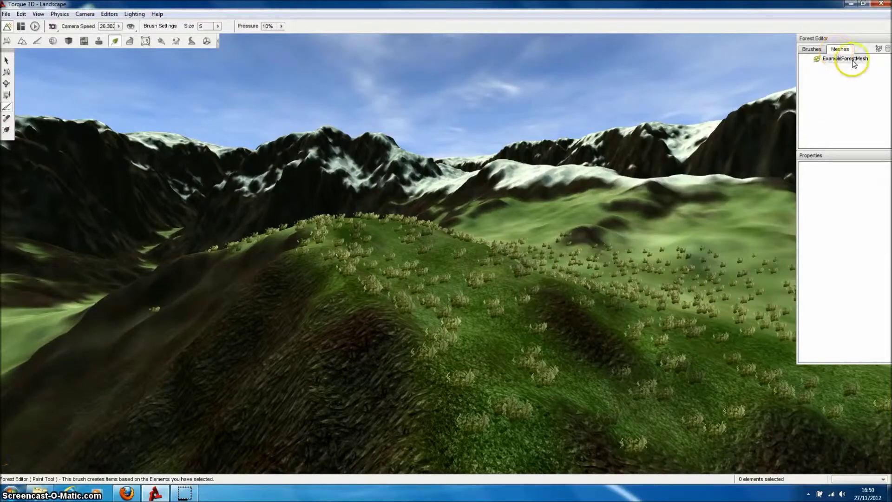
pyautogui.click(878, 48)
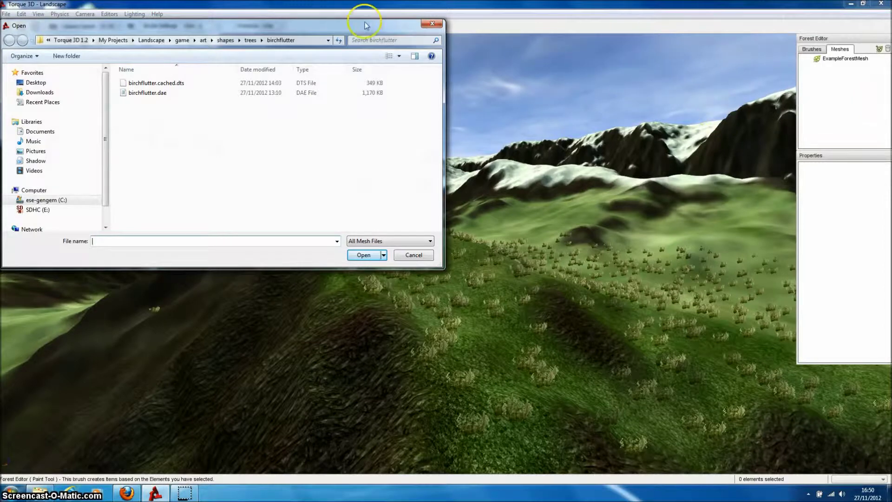
pyautogui.click(148, 94)
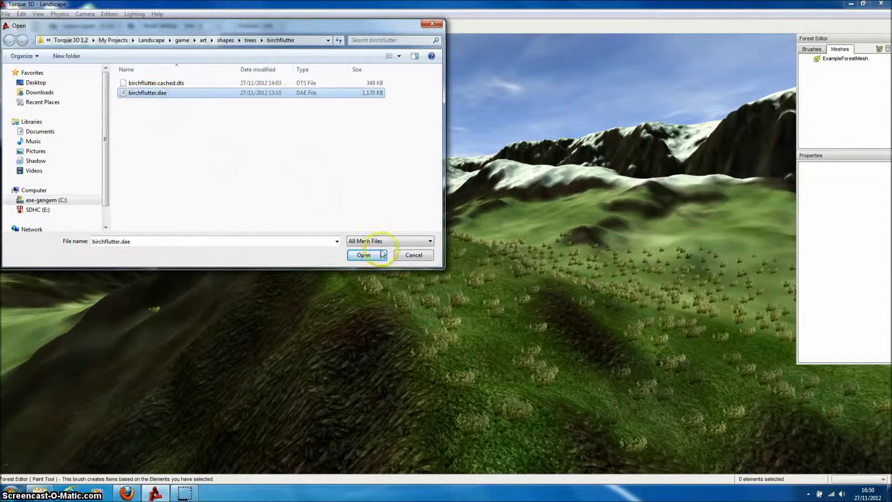
pyautogui.click(363, 255)
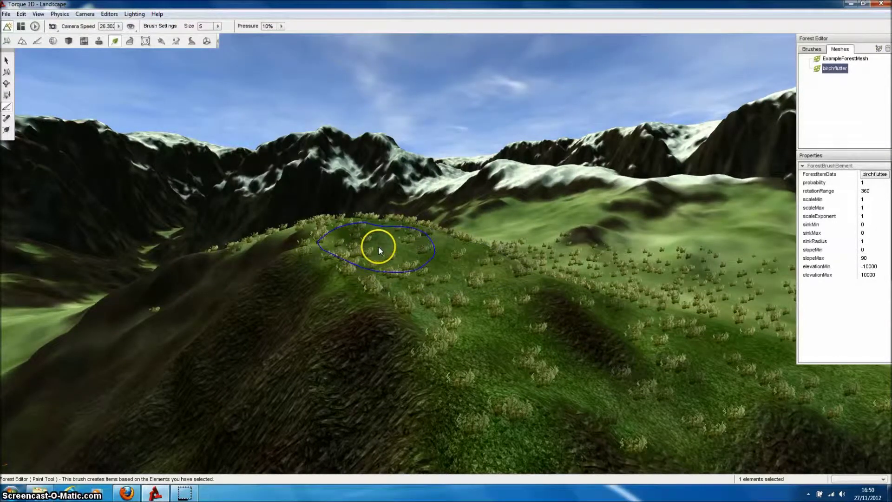
# Paint birchflutter trees across the foreground hilltop, the grassy slope beyond it and the distant snowy ridge.
pyautogui.moveTo(383, 253)
pyautogui.mouseDown()
pyautogui.moveTo(415, 274)
pyautogui.moveTo(383, 262)
pyautogui.moveTo(357, 268)
pyautogui.moveTo(324, 242)
pyautogui.moveTo(350, 232)
pyautogui.moveTo(349, 252)
pyautogui.moveTo(425, 302)
pyautogui.moveTo(474, 355)
pyautogui.moveTo(509, 344)
pyautogui.moveTo(528, 293)
pyautogui.moveTo(495, 289)
pyautogui.mouseUp()
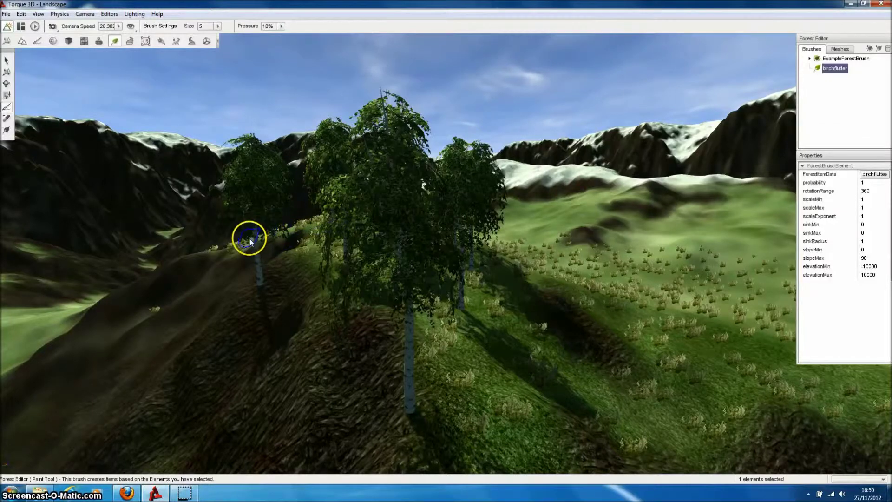
pyautogui.click(542, 228)
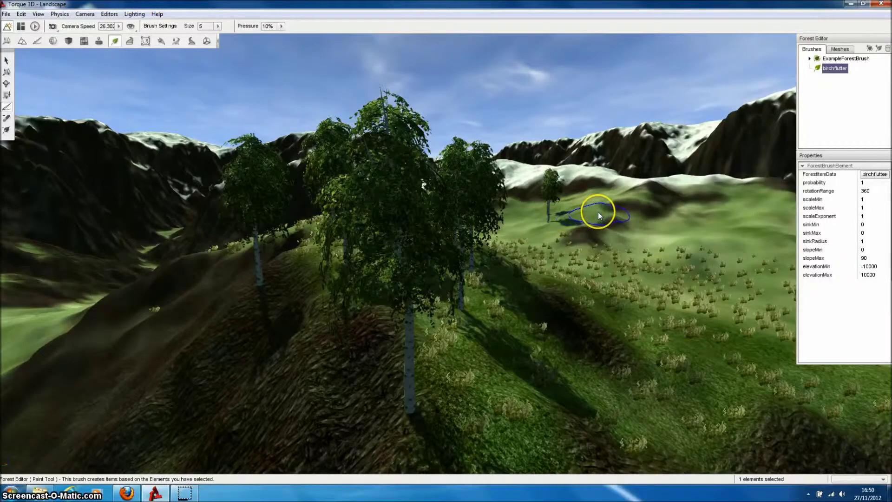
pyautogui.moveTo(598, 211)
pyautogui.mouseDown()
pyautogui.moveTo(659, 232)
pyautogui.moveTo(735, 210)
pyautogui.moveTo(647, 247)
pyautogui.moveTo(628, 267)
pyautogui.moveTo(547, 260)
pyautogui.moveTo(527, 243)
pyautogui.moveTo(538, 204)
pyautogui.moveTo(571, 210)
pyautogui.moveTo(573, 244)
pyautogui.mouseUp()
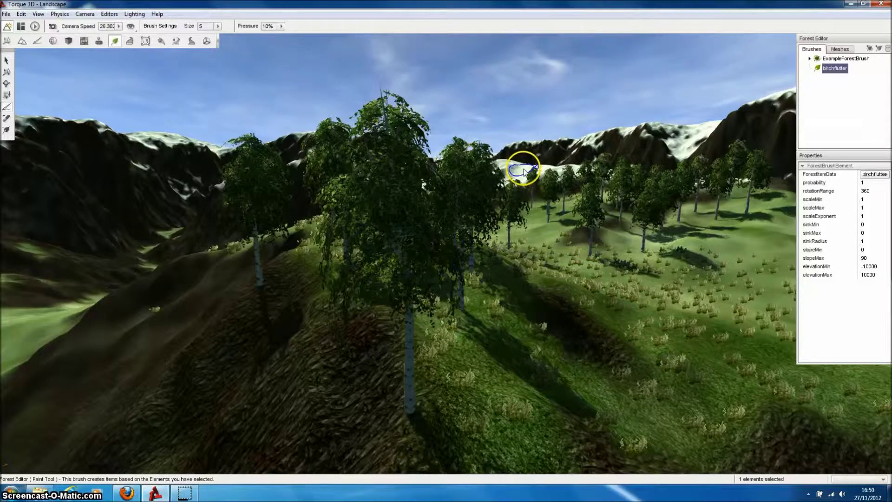
pyautogui.moveTo(502, 164)
pyautogui.mouseDown()
pyautogui.moveTo(542, 168)
pyautogui.moveTo(499, 163)
pyautogui.moveTo(563, 169)
pyautogui.moveTo(554, 168)
pyautogui.moveTo(530, 208)
pyautogui.moveTo(548, 278)
pyautogui.moveTo(540, 348)
pyautogui.moveTo(509, 348)
pyautogui.moveTo(426, 321)
pyautogui.moveTo(265, 232)
pyautogui.moveTo(141, 117)
pyautogui.mouseUp()
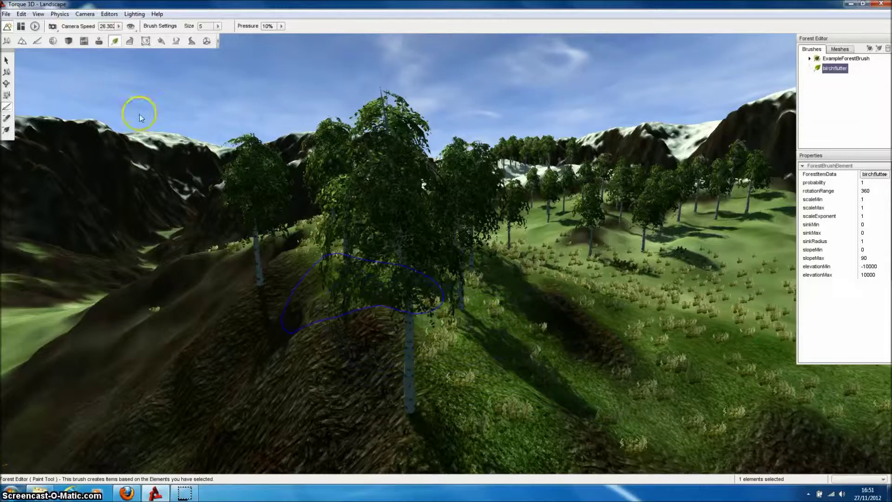
# Add a Wind Emitter to the scene from the level library's Environment objects.
pyautogui.click(8, 41)
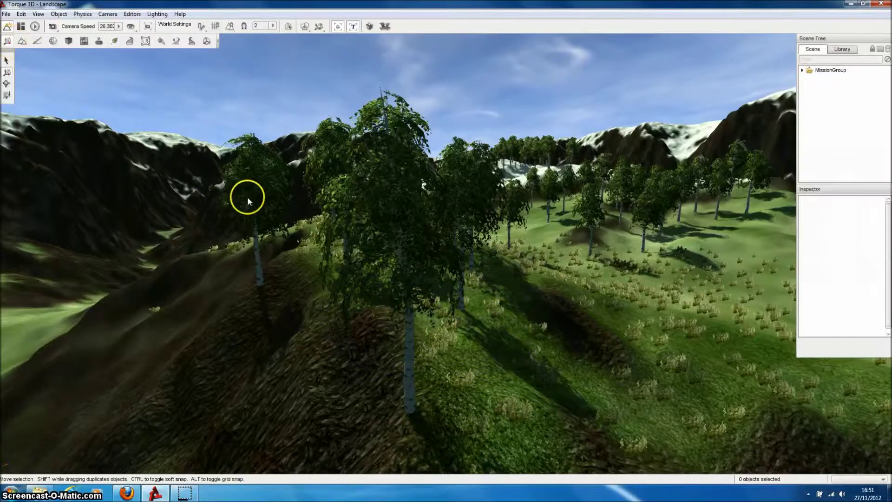
pyautogui.click(842, 50)
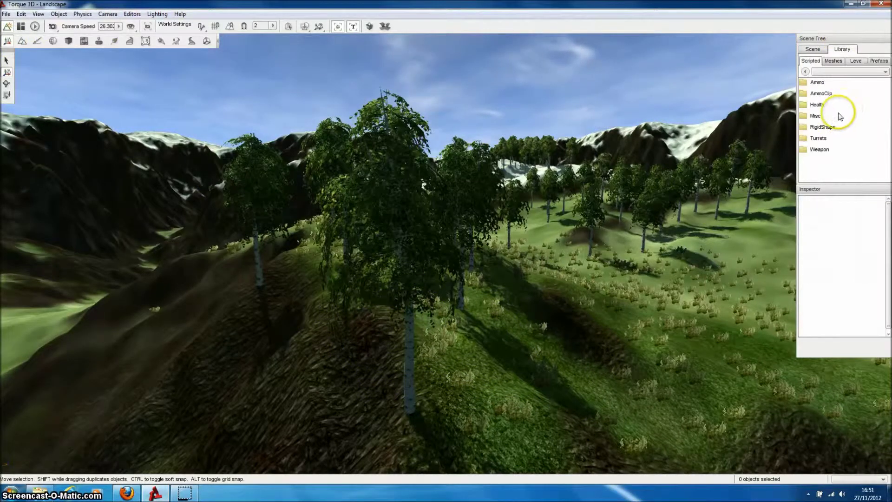
pyautogui.click(850, 64)
pyautogui.doubleClick(816, 82)
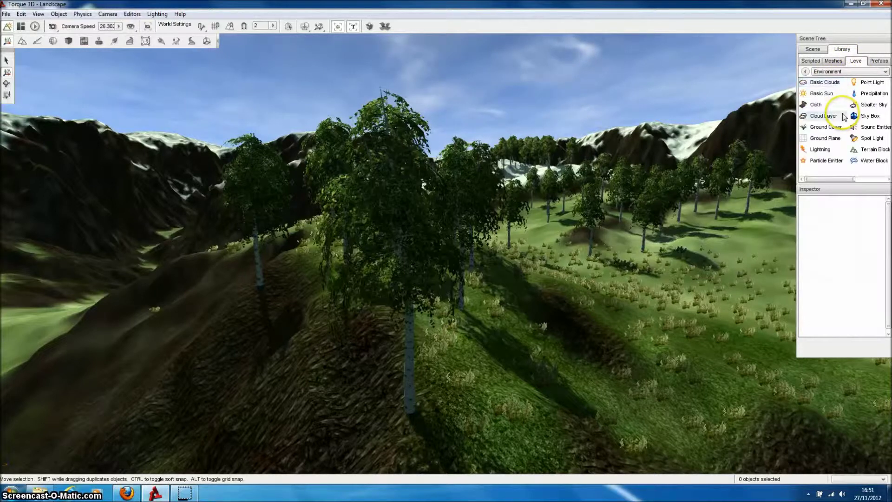
pyautogui.moveTo(848, 180); pyautogui.dragTo(878, 180)
pyautogui.click(868, 93)
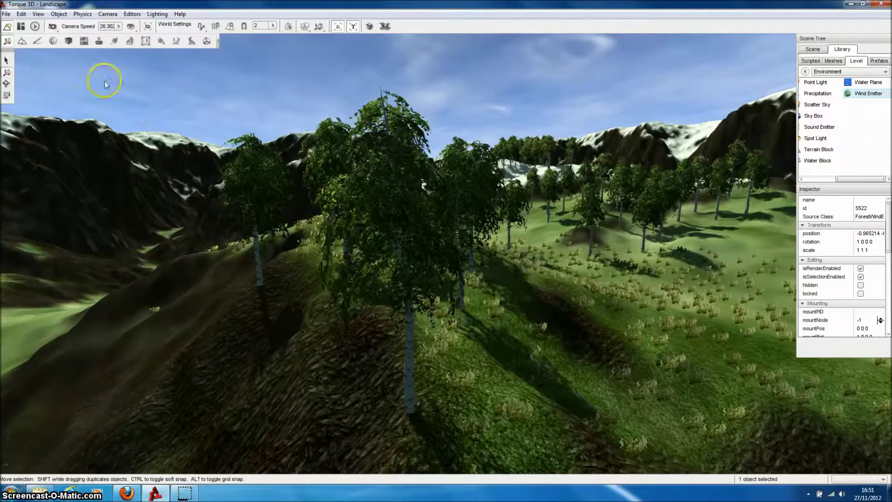
# Set the birchflutter forest mesh's tightnessCoefficient to 4 and open its dampingCoefficient for editing.
pyautogui.click(114, 41)
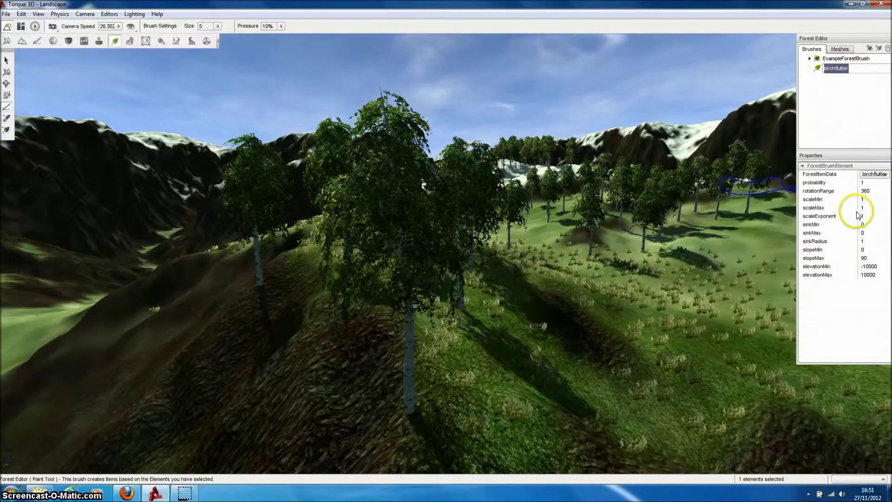
pyautogui.click(840, 49)
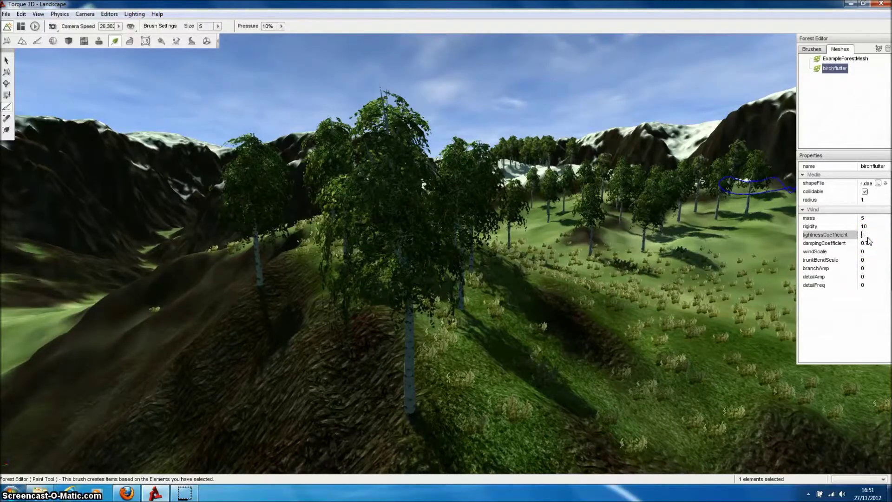
pyautogui.click(870, 243)
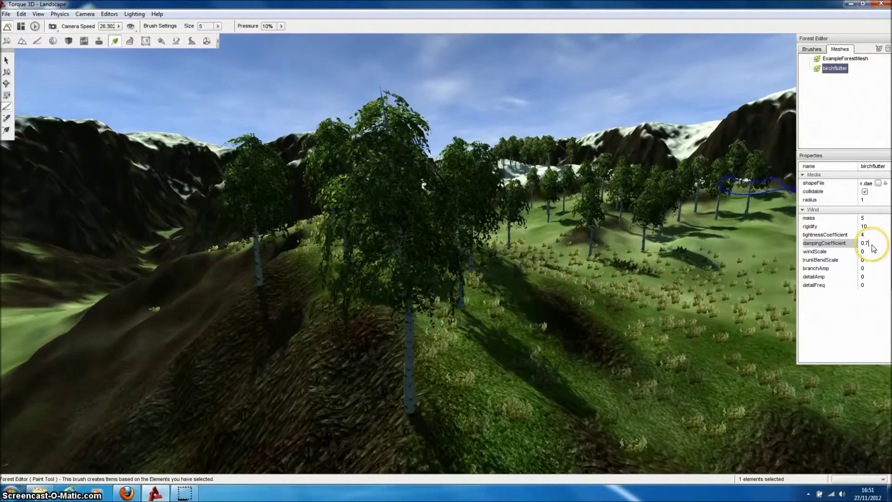